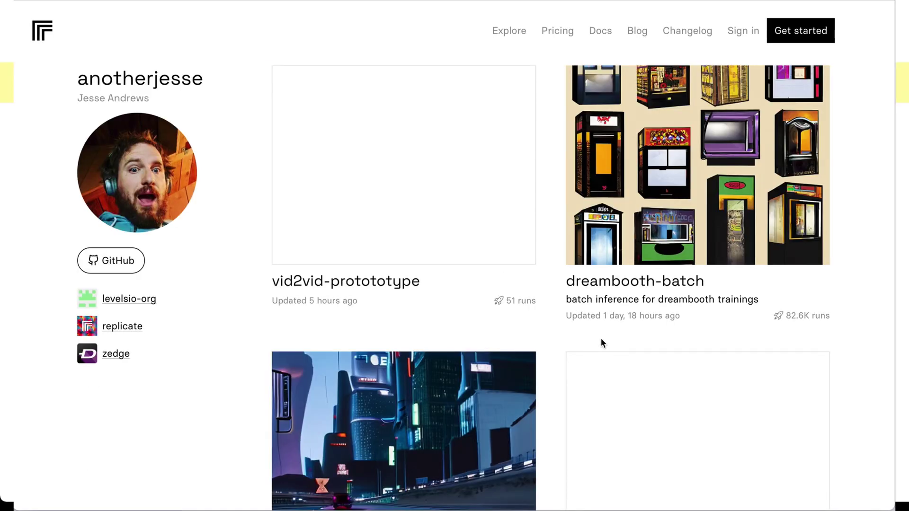
Browse the profile's models, glance at vid2vid-prototype, and open the zeroscope-v2-xl clownfish example page
scroll(605, 344, "down", 10)
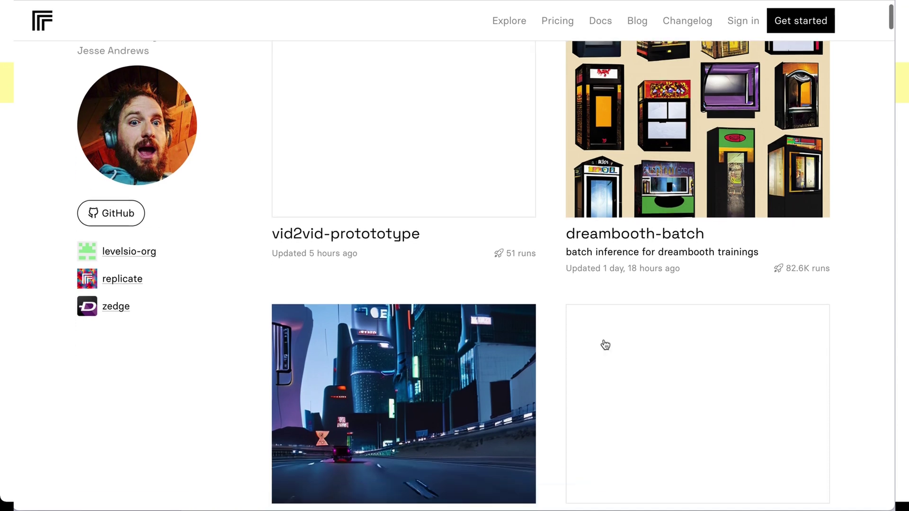
scroll(605, 344, "down", 5)
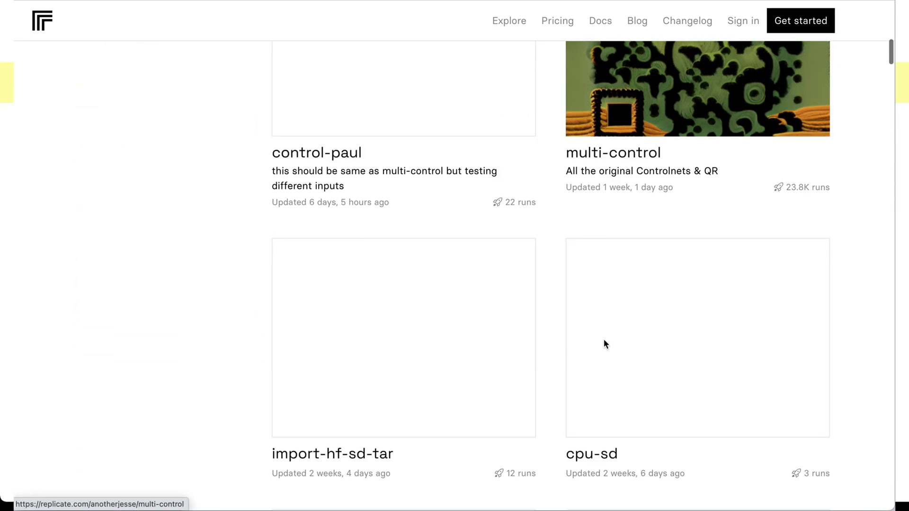
scroll(606, 345, "down", 13)
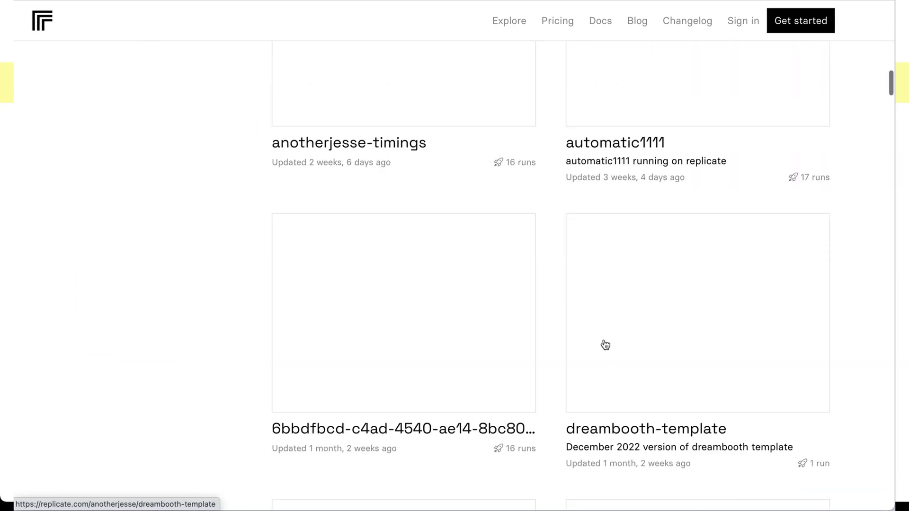
scroll(605, 345, "up", 20)
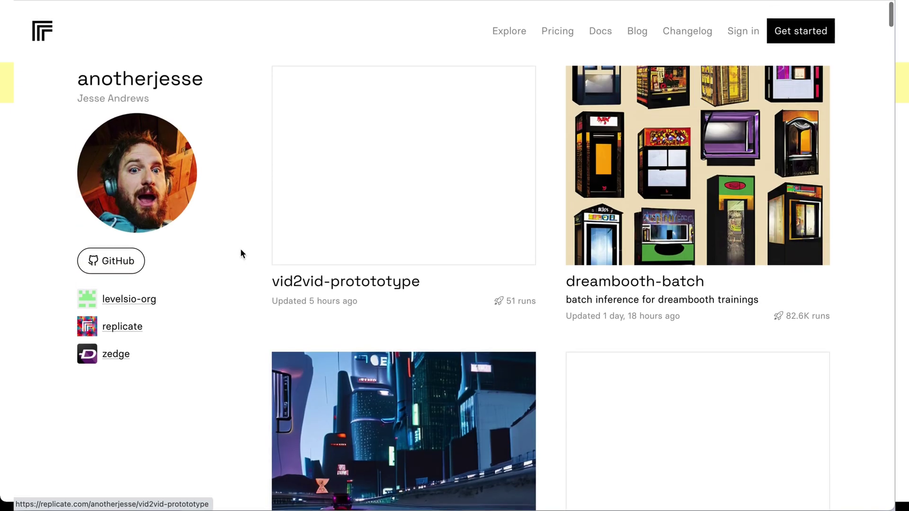
left_click(397, 203)
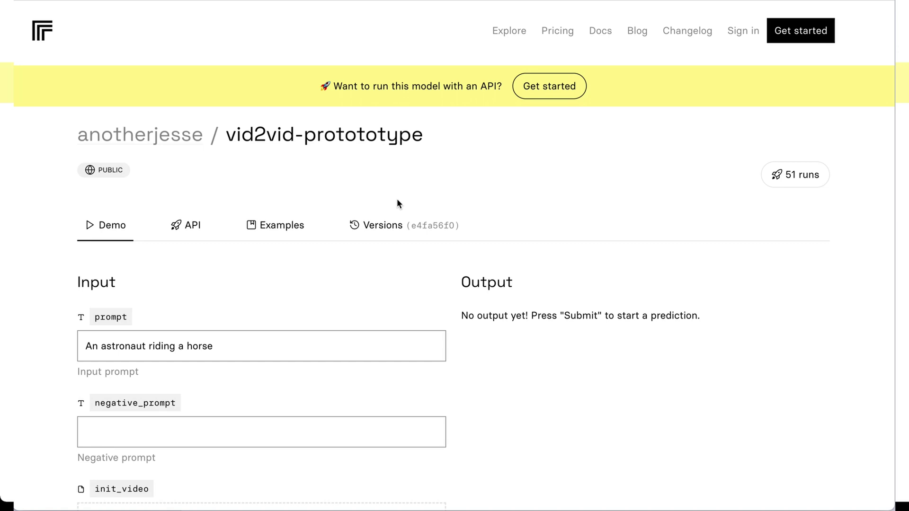
scroll(397, 201, "down", 18)
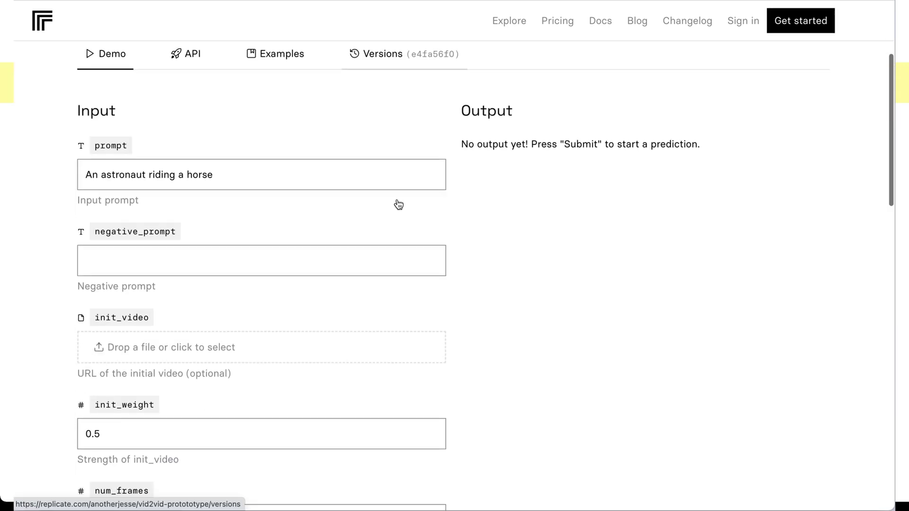
scroll(388, 202, "down", 5)
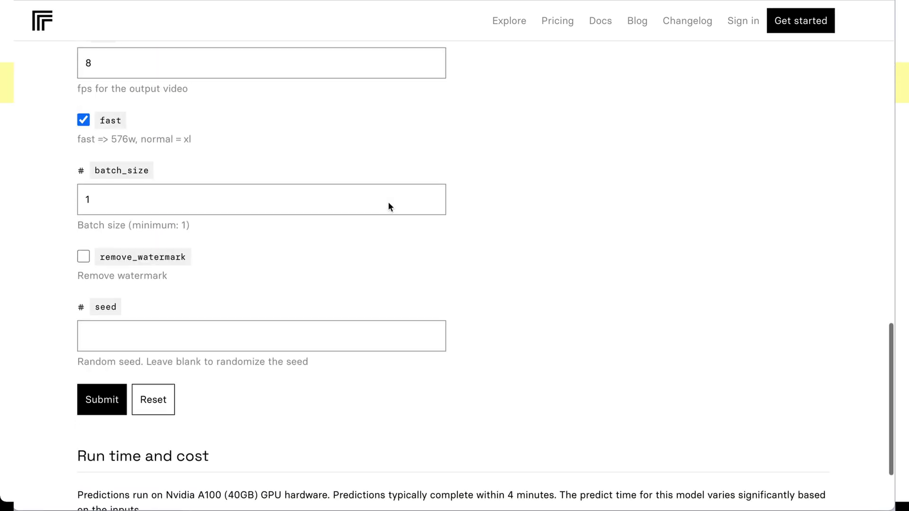
scroll(388, 201, "left", 5)
scroll(455, 270, "down", 8)
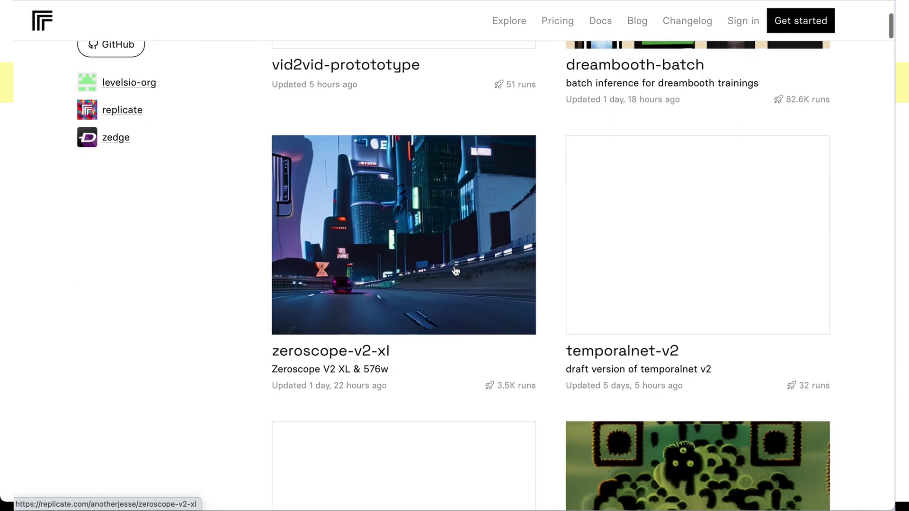
left_click(430, 154)
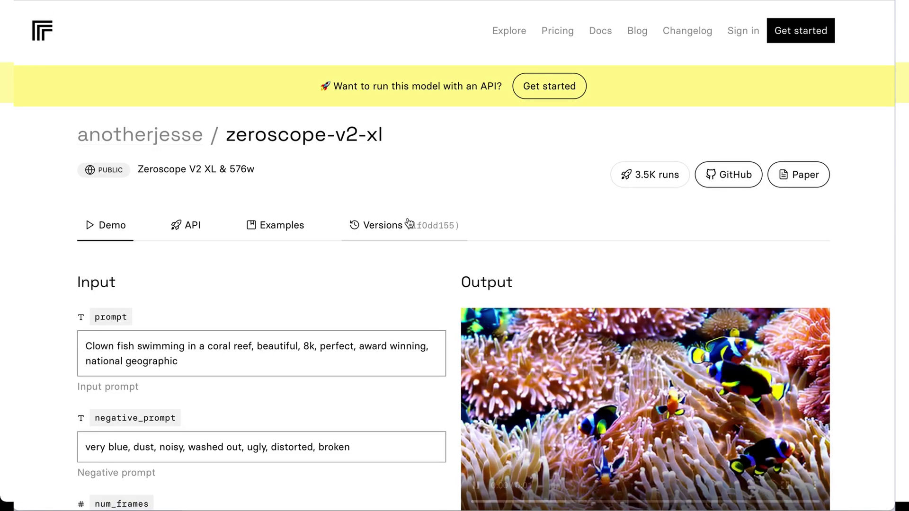
scroll(408, 221, "down", 3)
scroll(409, 222, "up", 4)
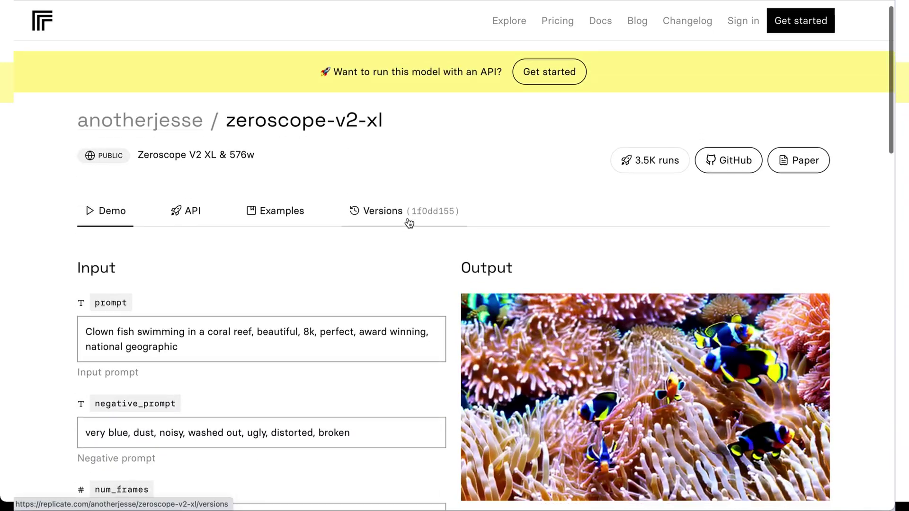
scroll(592, 333, "down", 4)
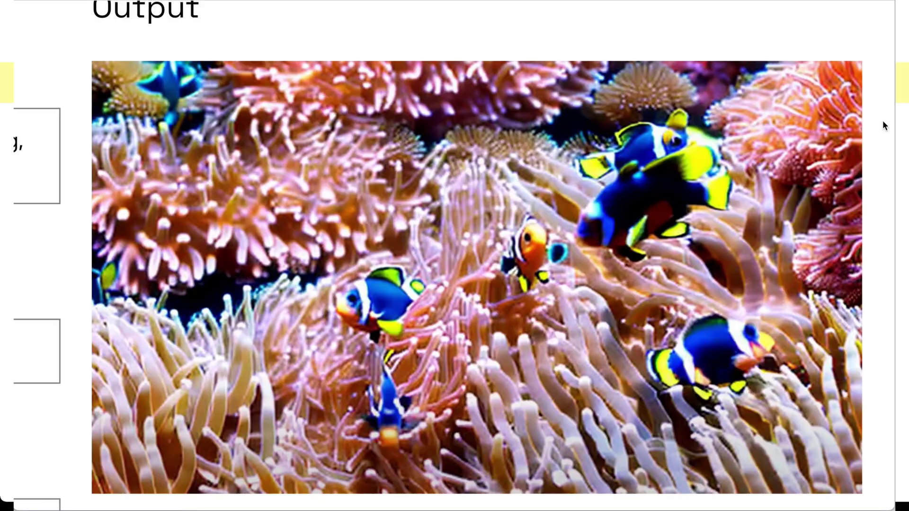
scroll(882, 121, "down", 1)
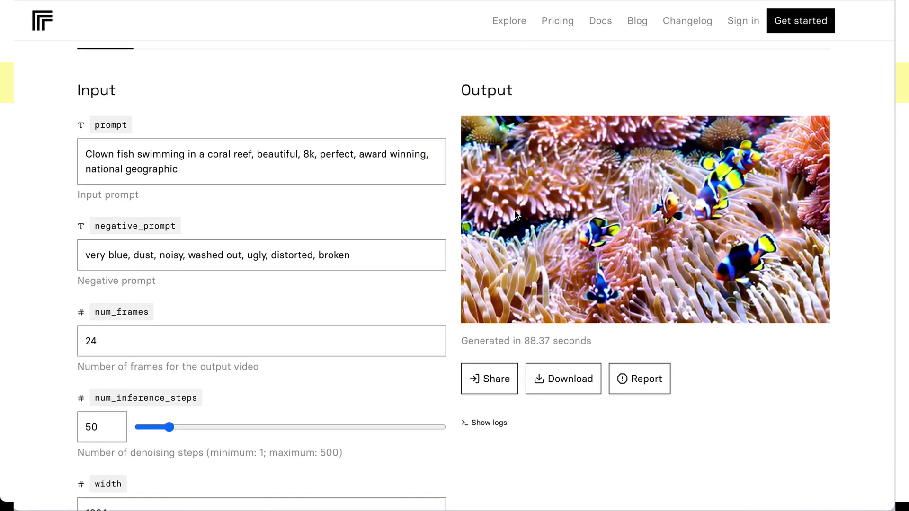
scroll(514, 212, "down", 15)
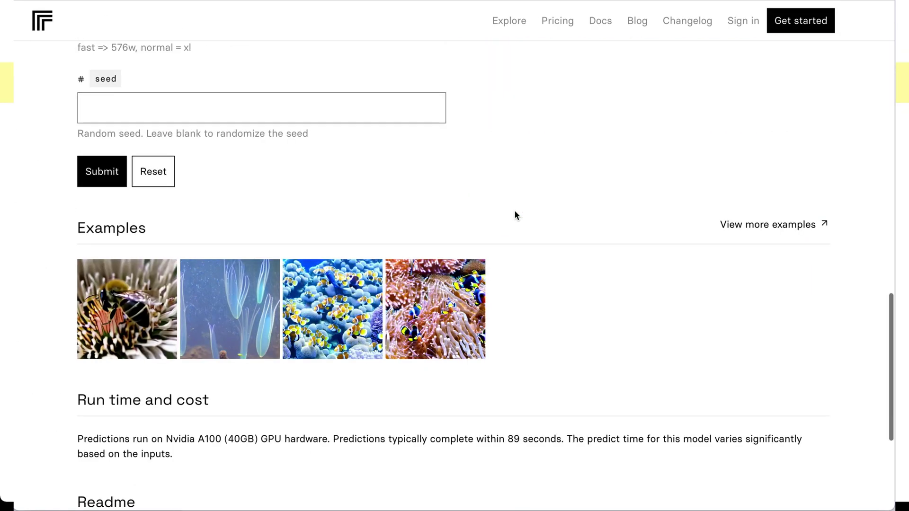
scroll(460, 300, "down", 4)
scroll(458, 297, "down", 2)
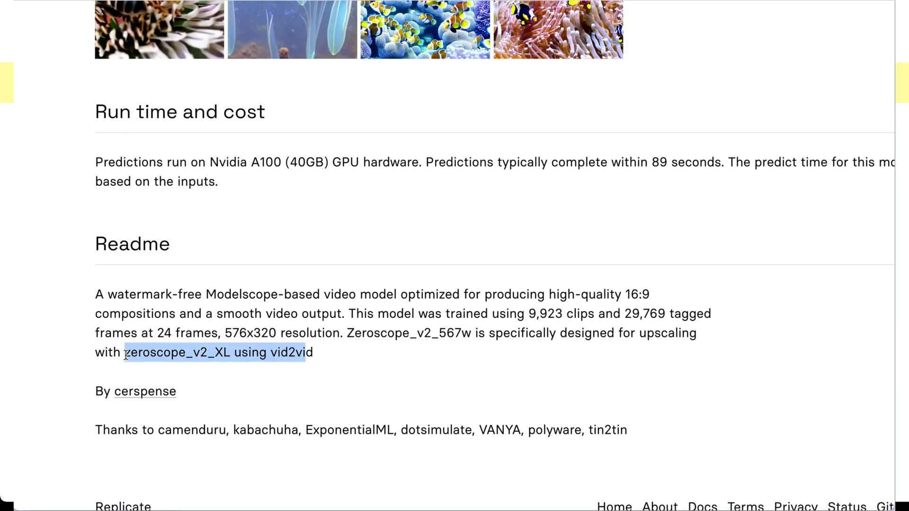
left_click(163, 307)
scroll(255, 326, "down", 1)
scroll(255, 326, "up", 12)
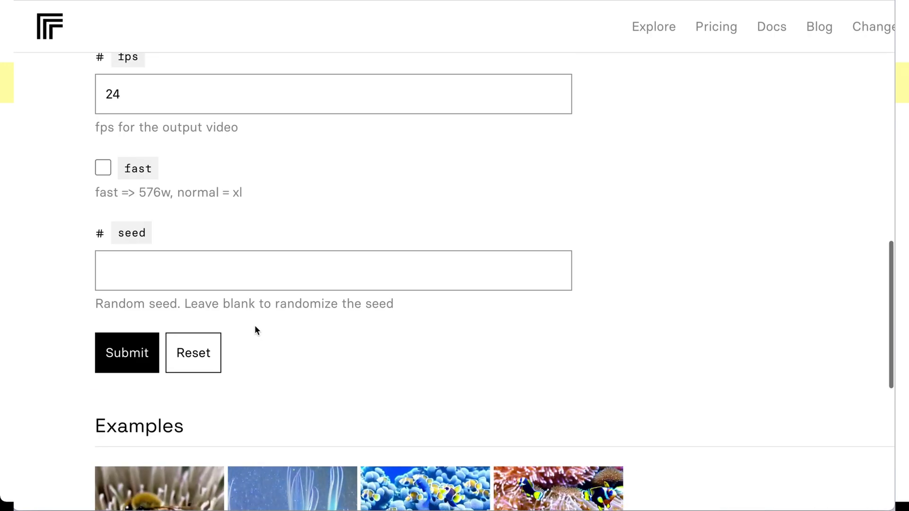
key("ctrl+minus")
scroll(255, 325, "up", 6)
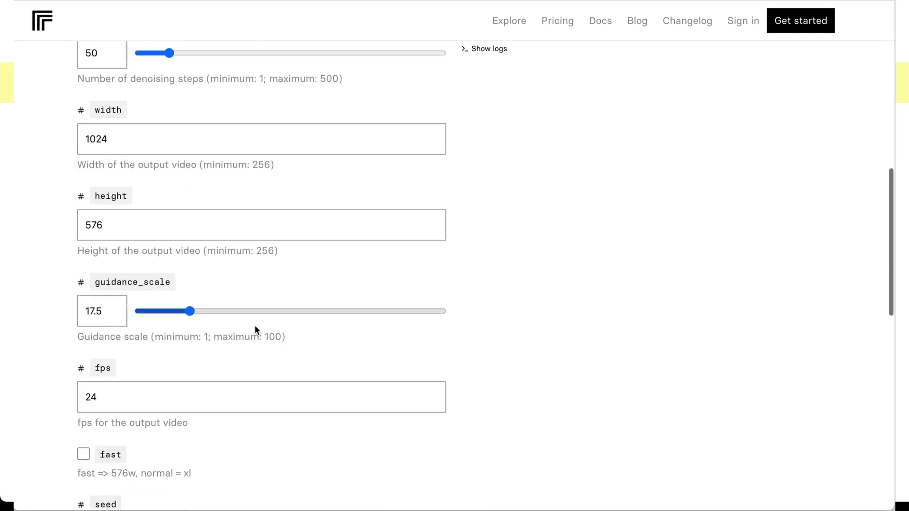
scroll(255, 325, "up", 8)
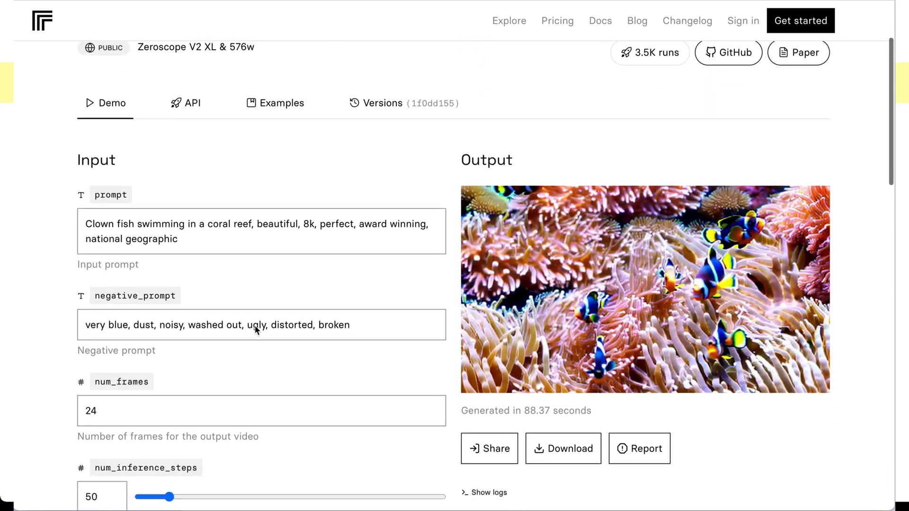
scroll(195, 246, "down", 20)
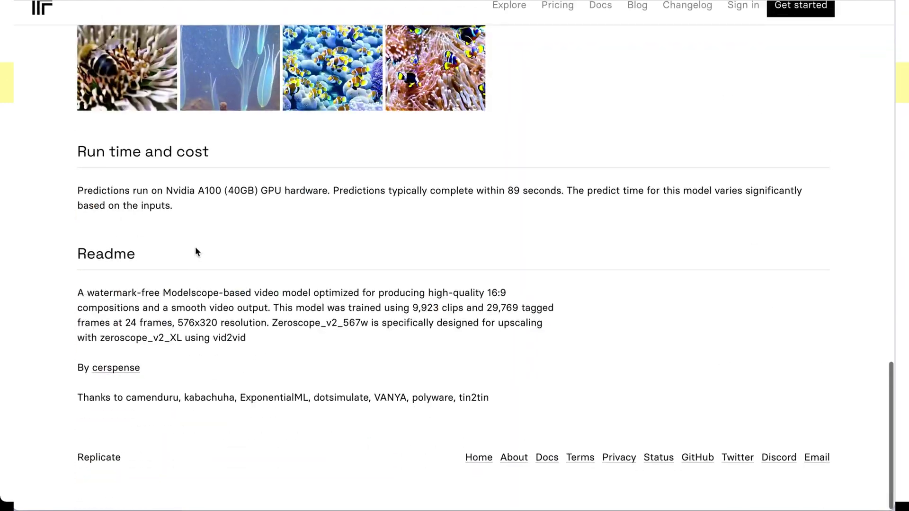
scroll(197, 251, "up", 2)
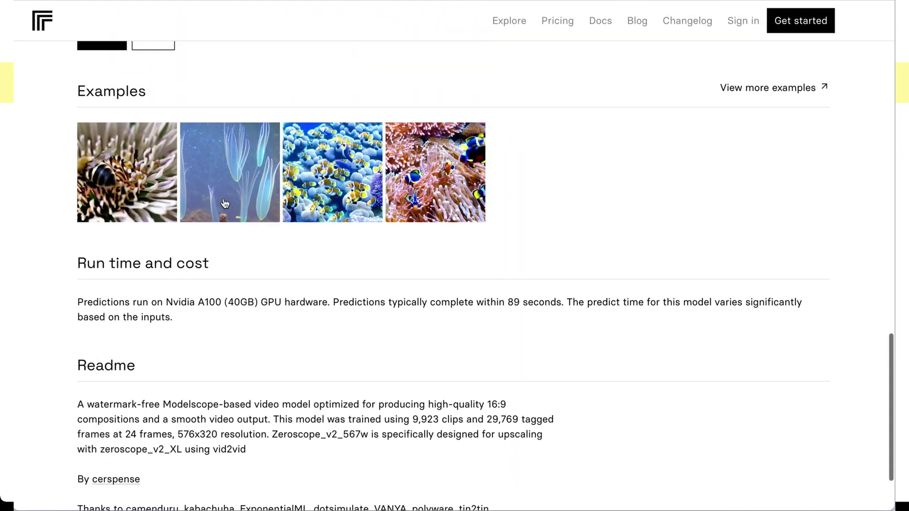
Load the bioluminescent siphonophore example's prompt and settings into the zeroscope-v2-xl form via Tweak It
left_click(225, 165)
scroll(319, 174, "down", 5)
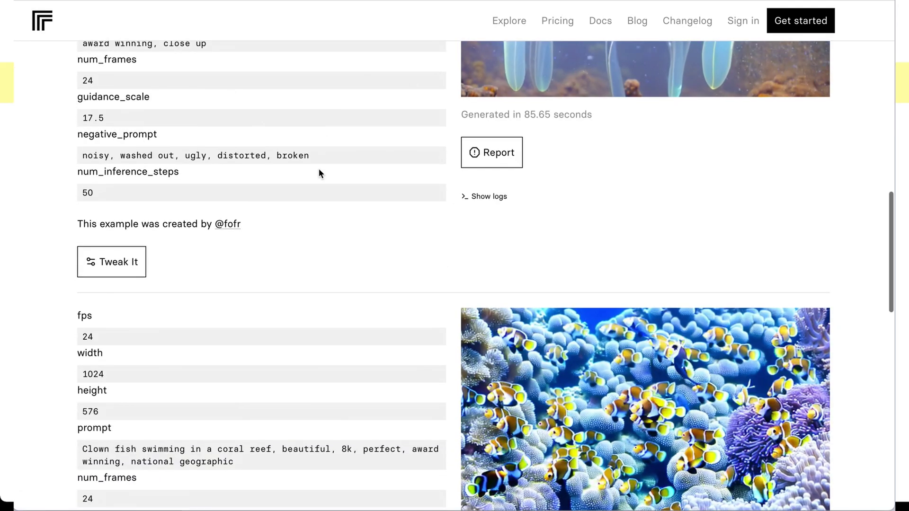
scroll(319, 173, "down", 3)
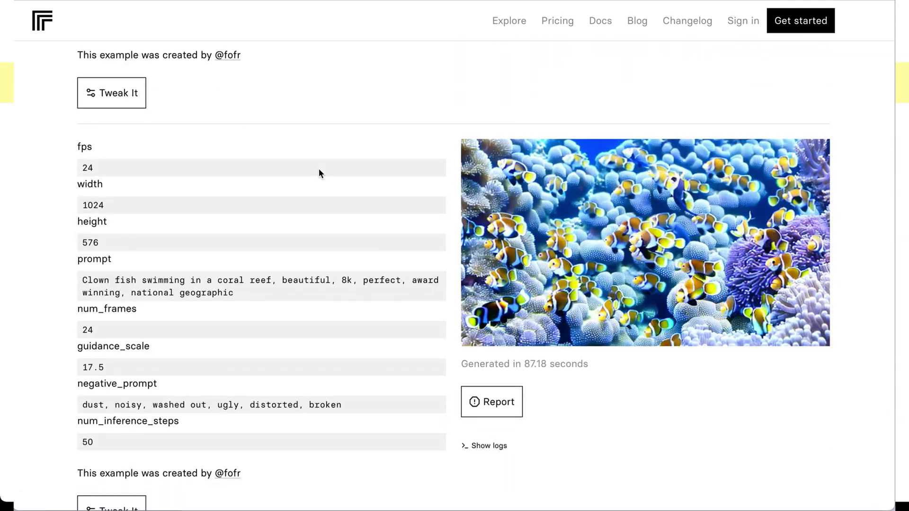
scroll(319, 171, "up", 9)
scroll(319, 172, "up", 5)
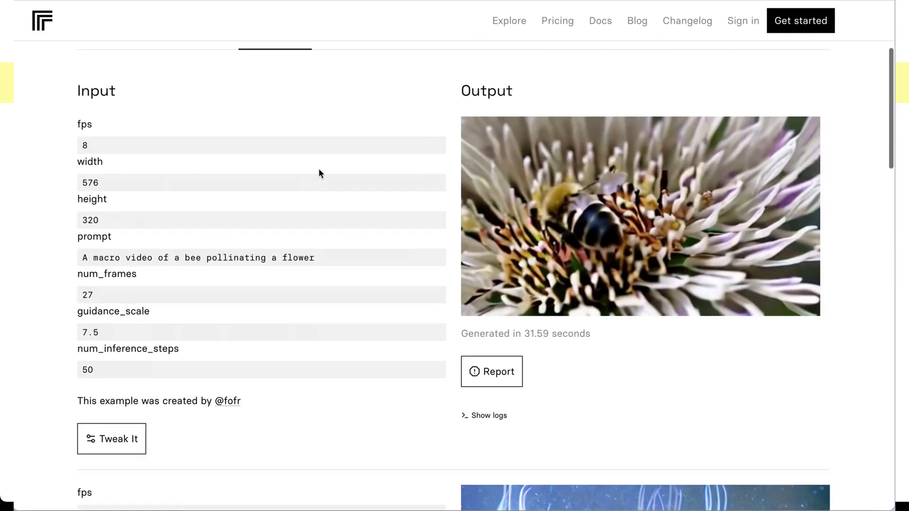
scroll(319, 171, "down", 7)
scroll(319, 172, "up", 3)
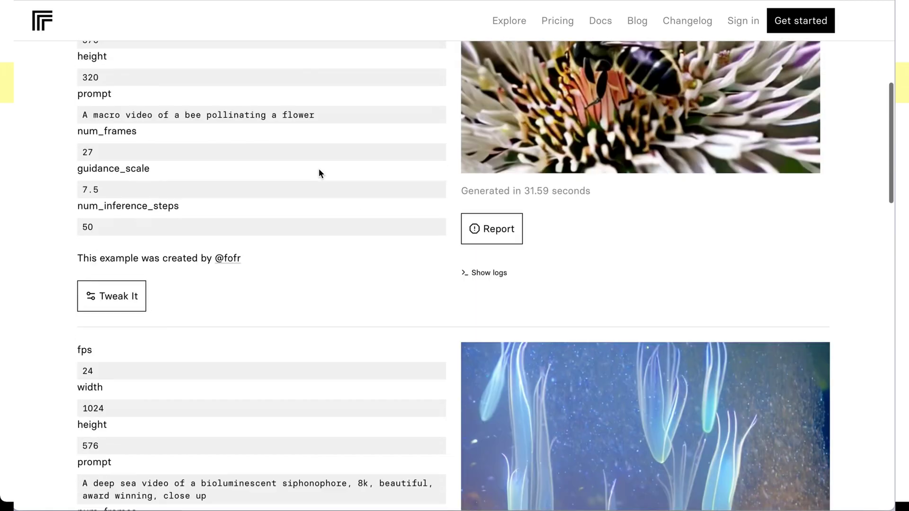
scroll(319, 173, "down", 9)
left_click(98, 239)
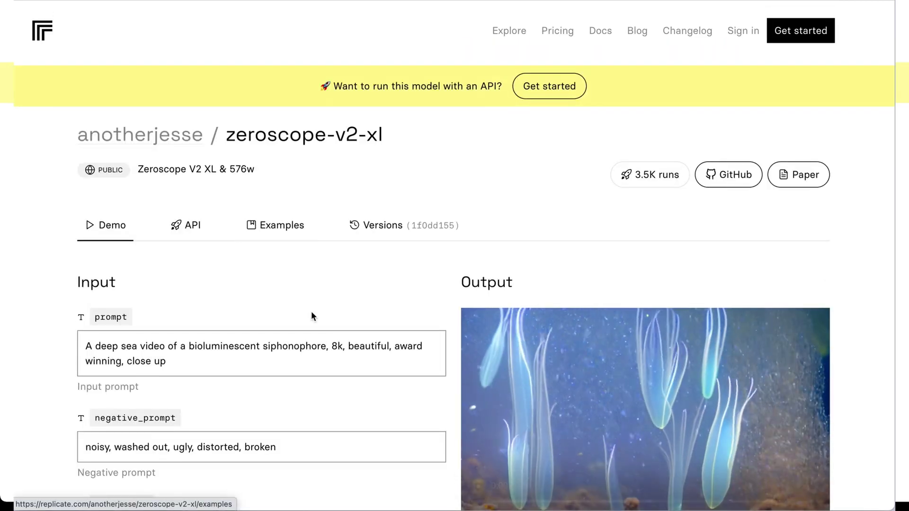
scroll(311, 315, "down", 4)
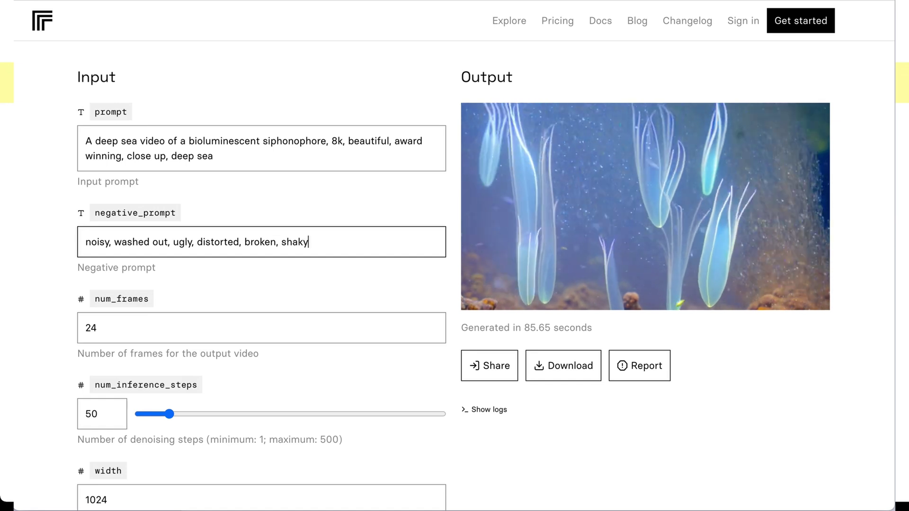
Rerun the unchanged siphonophore prompt to generate a second clip, finishing in 86.58 seconds
scroll(296, 313, "down", 15)
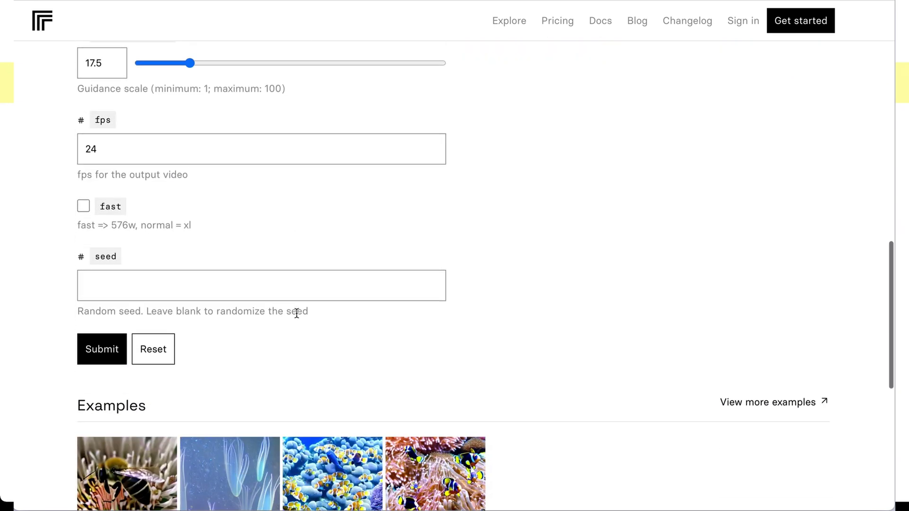
scroll(297, 314, "up", 2)
left_click(105, 235)
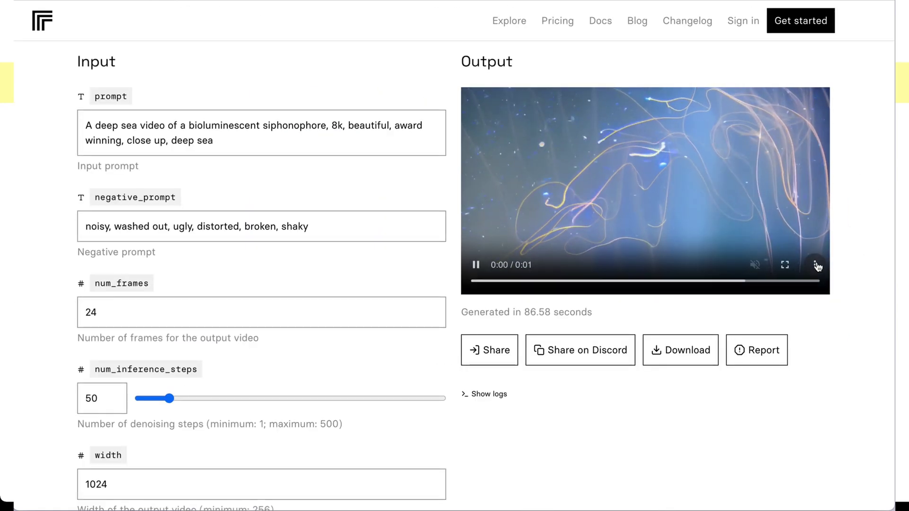
Download the clip as out.mp4 and change the prompt's ending 'deep sea' to 'dark ocean'
left_click(818, 266)
left_click(753, 207)
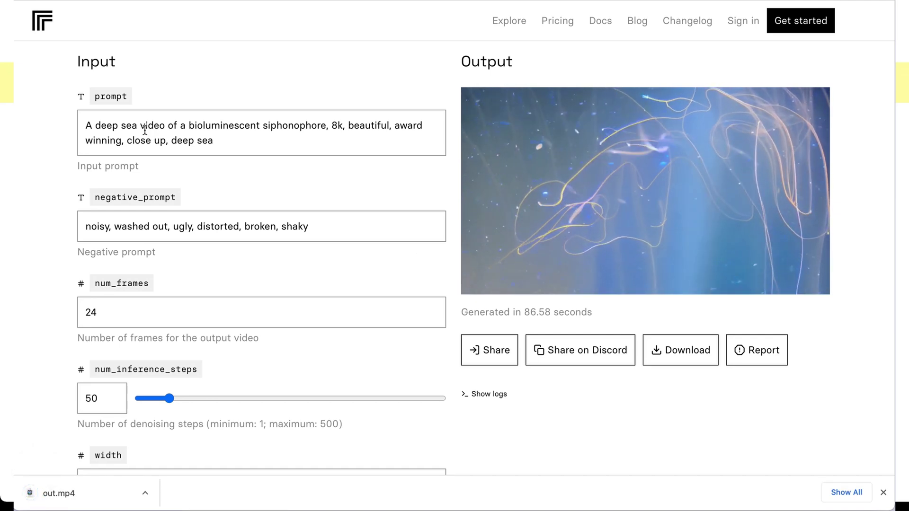
left_click(219, 148)
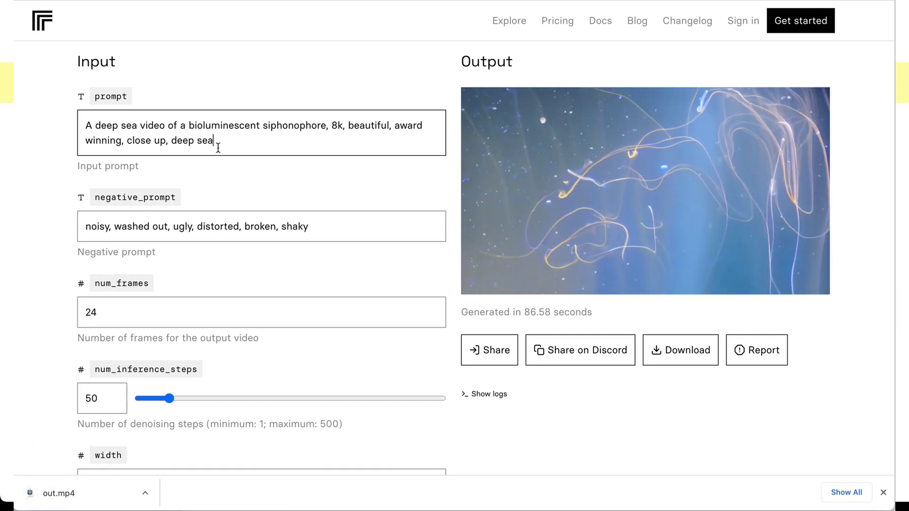
left_click_drag(218, 148, 172, 142)
type("dark ocean")
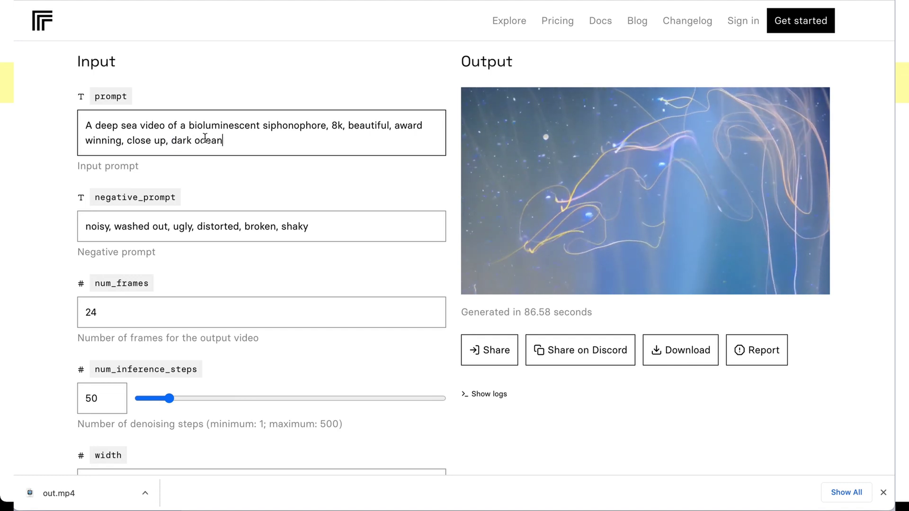
Add 'sea monster' after siphonophore and 'large fish' at the end of the prompt
left_click(328, 126)
type("sea")
key("BackSpace")
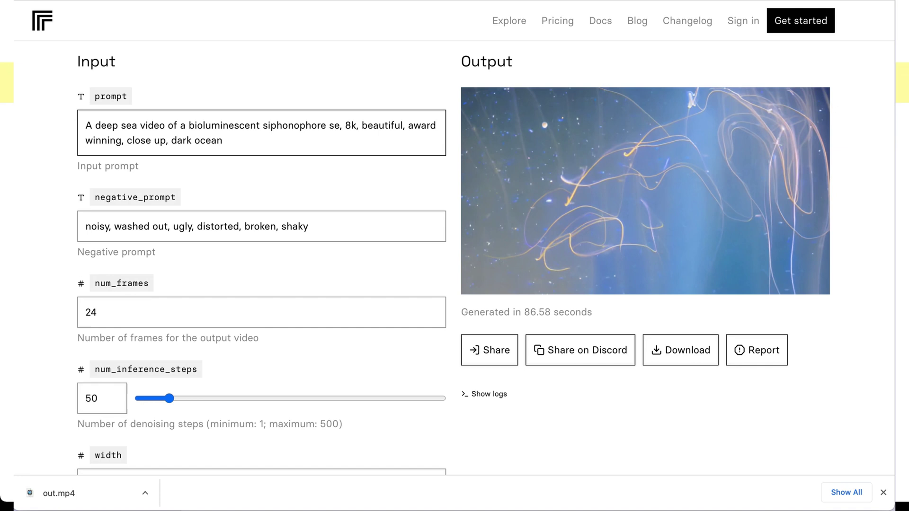
key("BackSpace")
key("BackSpace")
key("BackSpace")
type(", sea mon")
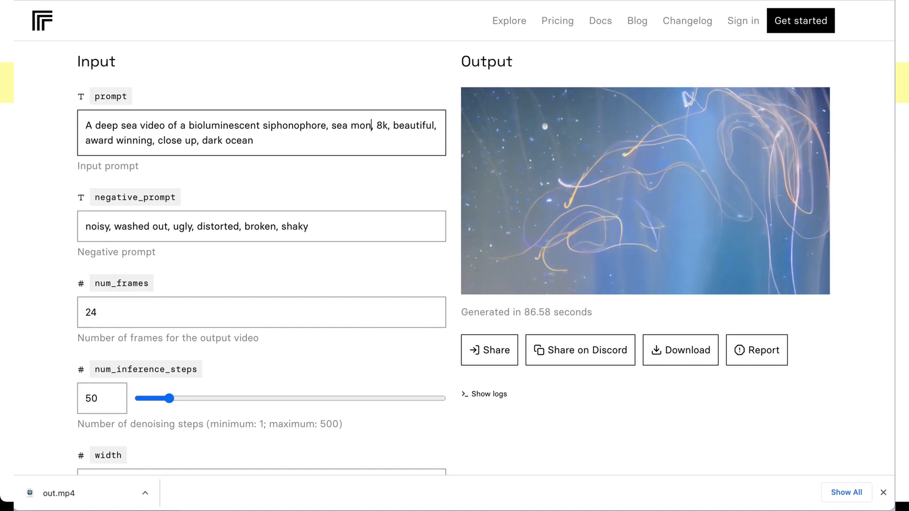
type("ster")
left_click(333, 144)
type(", lar")
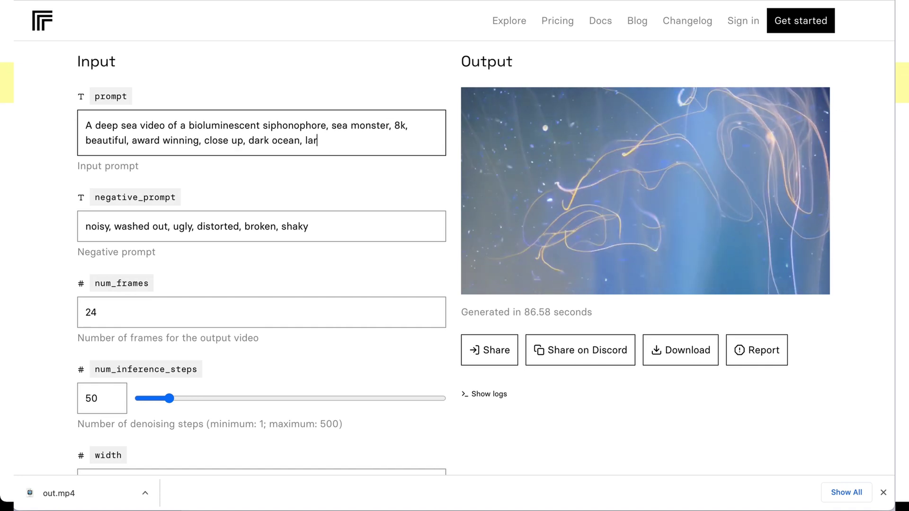
type("ge fish")
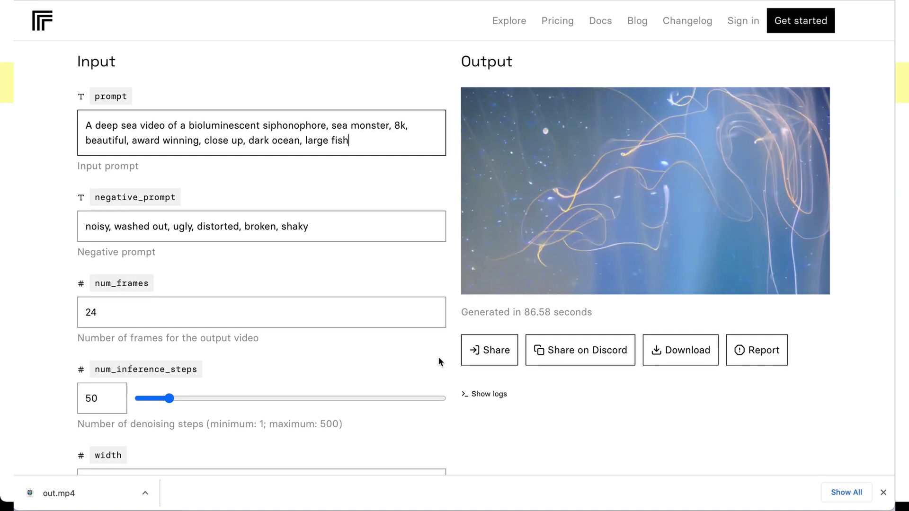
Submit the edited sea-monster prompt, producing a pale fish clip in 86.41 seconds
scroll(438, 359, "down", 8)
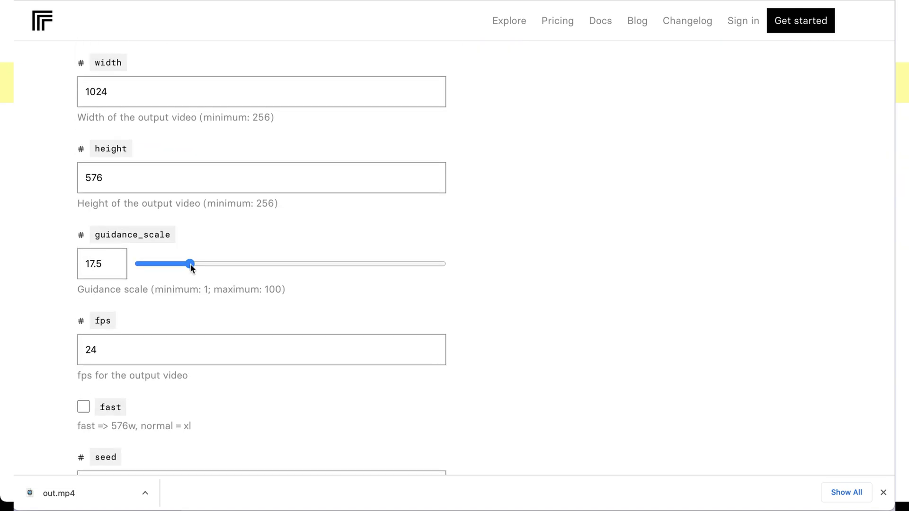
scroll(209, 320, "down", 5)
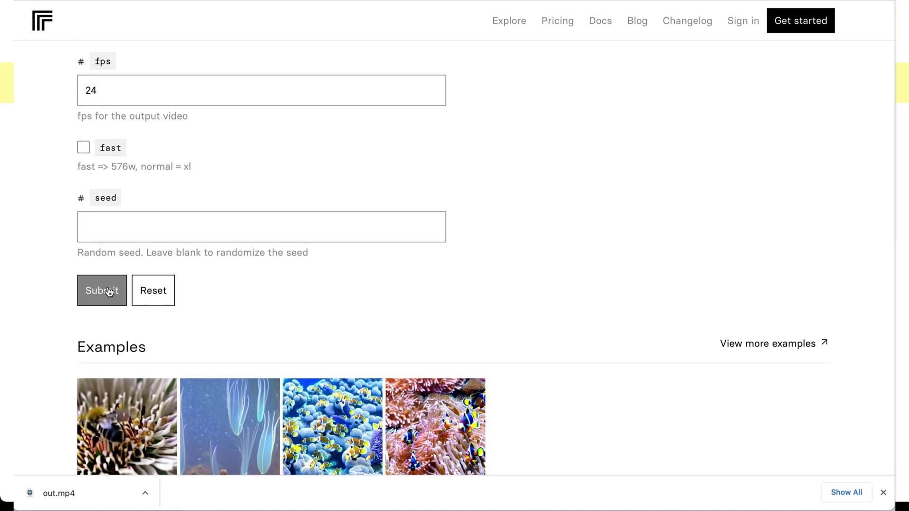
left_click(109, 292)
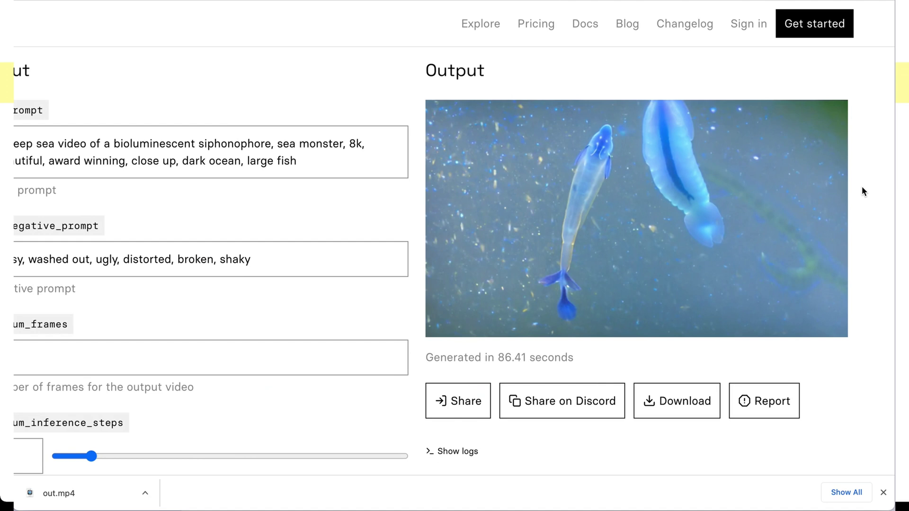
Download the fish clip as out (1).mp4
scroll(853, 261, "right", 2)
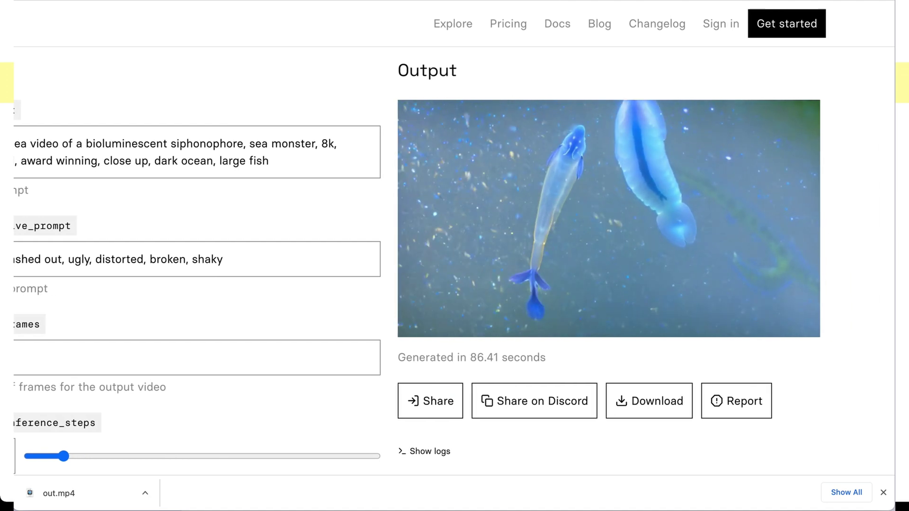
left_click(803, 303)
left_click(765, 237)
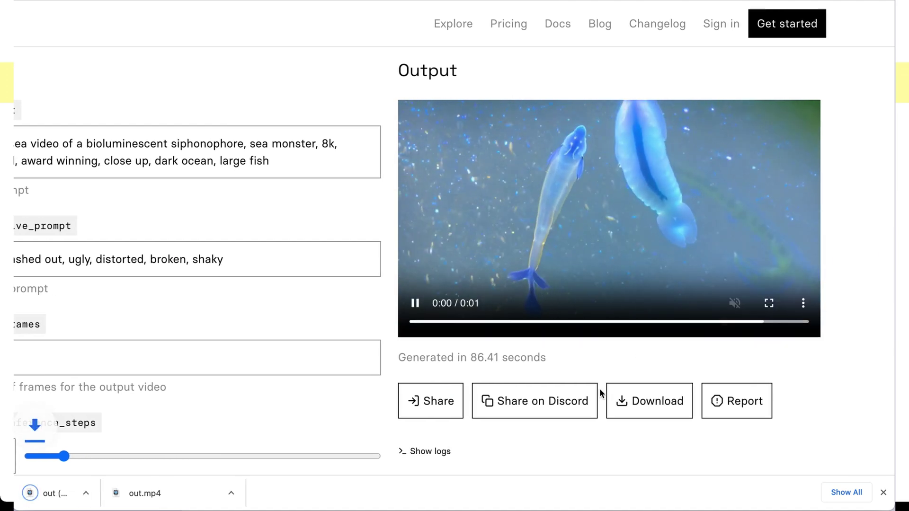
Replace the prompt with 'evergreen boreal forest, large trees, ferns, boulders, river, deep blue sky'
scroll(585, 403, "down", 3)
scroll(585, 403, "down", 3)
scroll(585, 403, "down", 8)
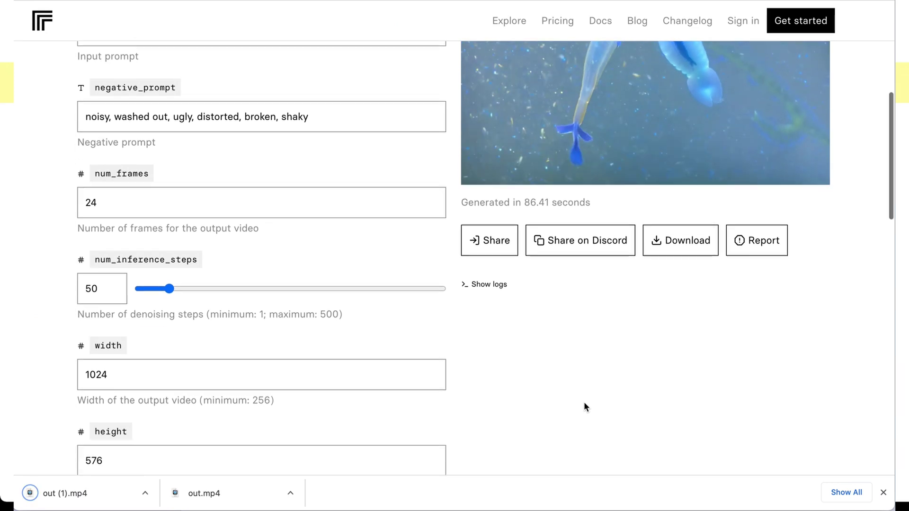
scroll(584, 402, "up", 10)
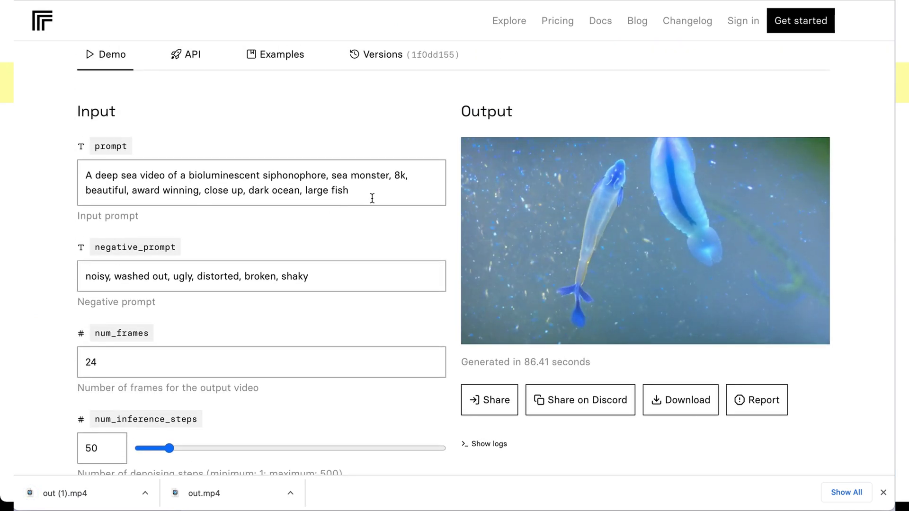
left_click_drag(367, 194, 168, 197)
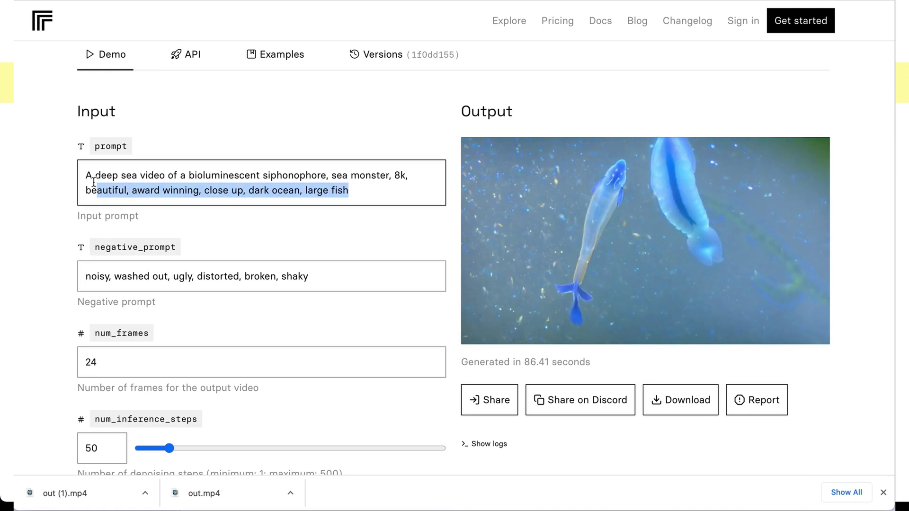
left_click_drag(94, 182, 83, 177)
type("ever")
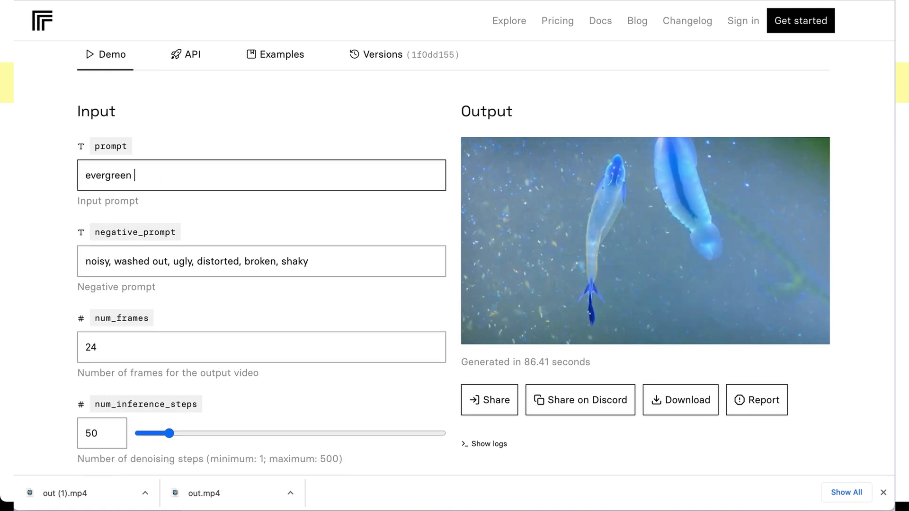
type("green")
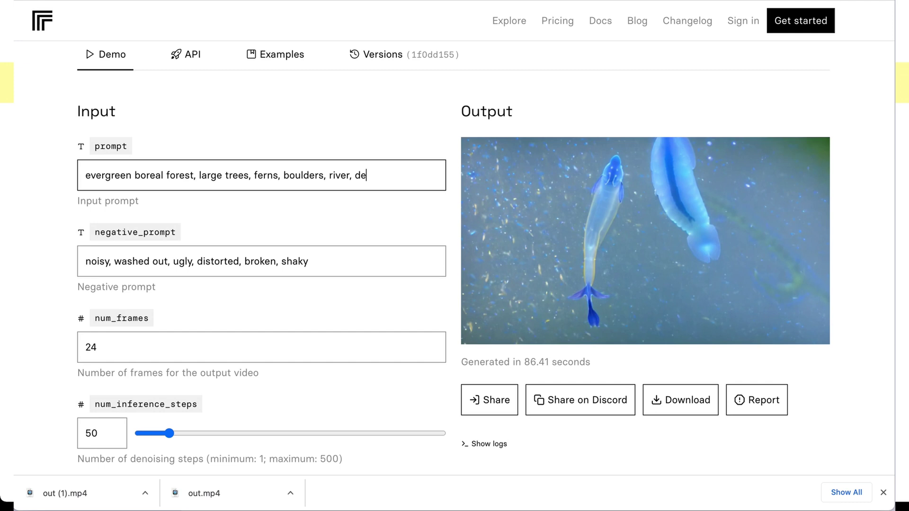
type("ue sky")
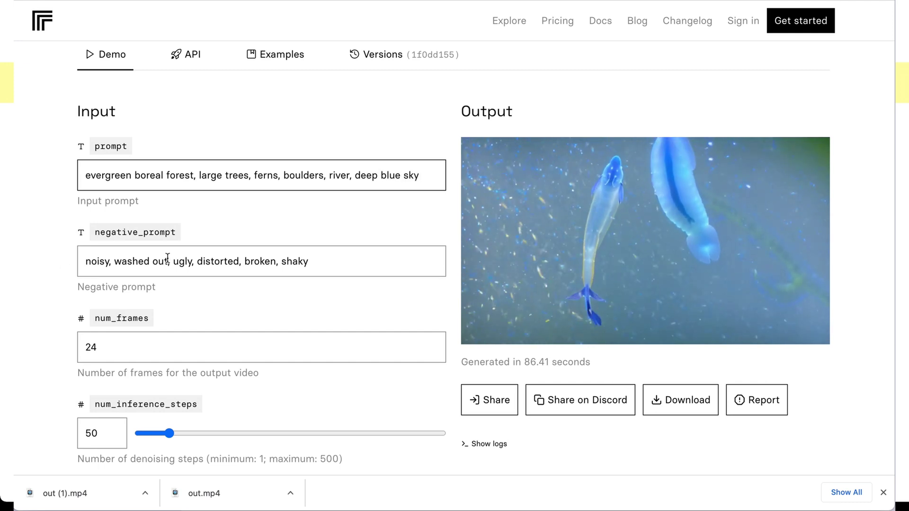
Append ', grain' to the negative prompt and submit the forest run
left_click(312, 267)
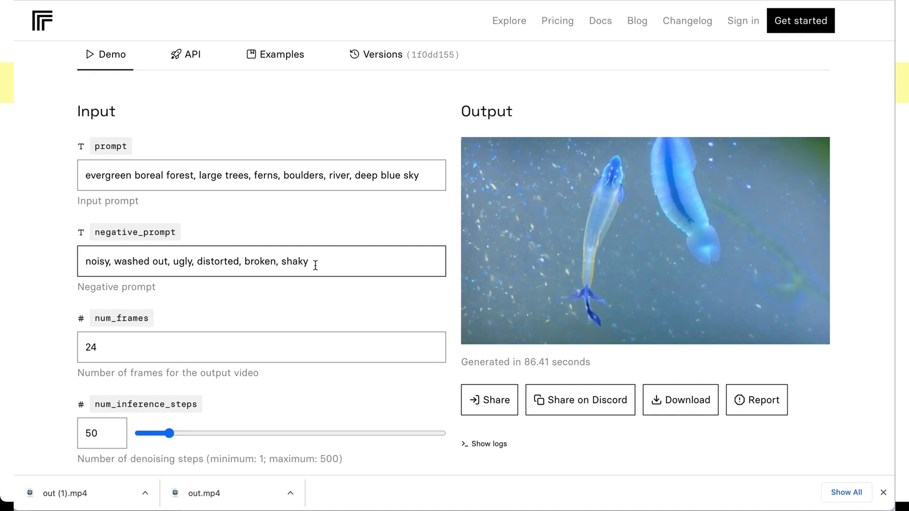
type(", grain")
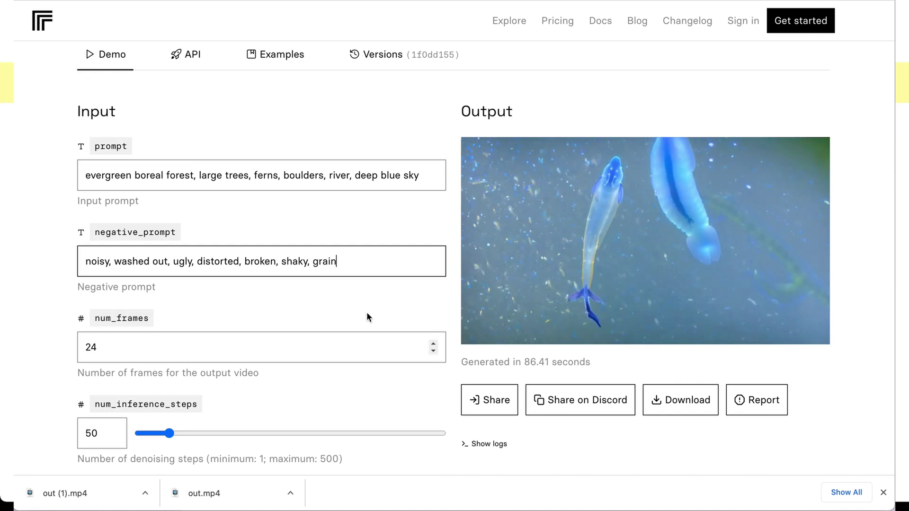
scroll(366, 314, "down", 12)
left_click(100, 330)
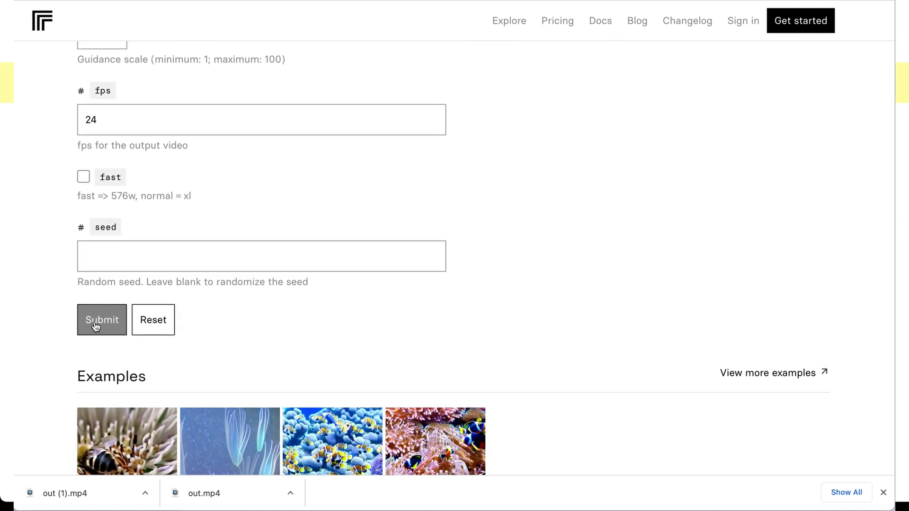